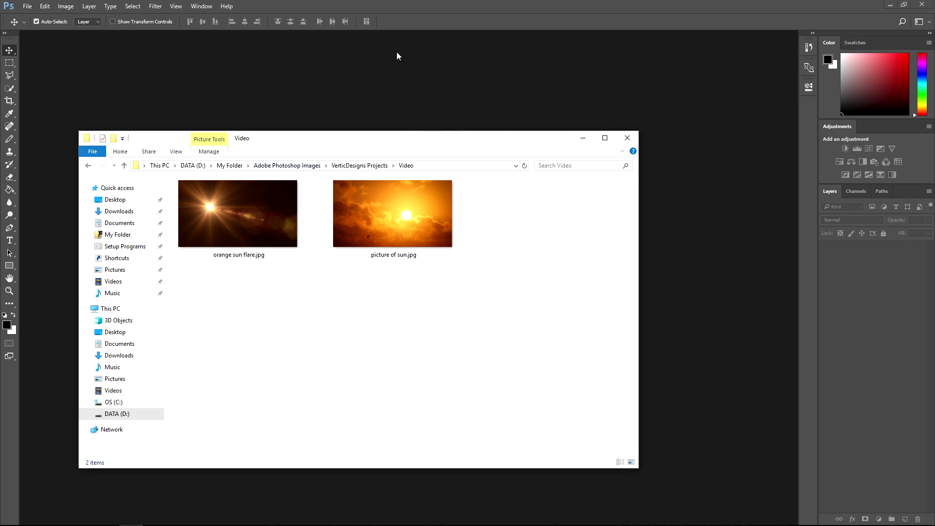
Drag picture of sun.jpg from the Video folder toward the empty Photoshop work area
left_click_drag(382, 220, 407, 251)
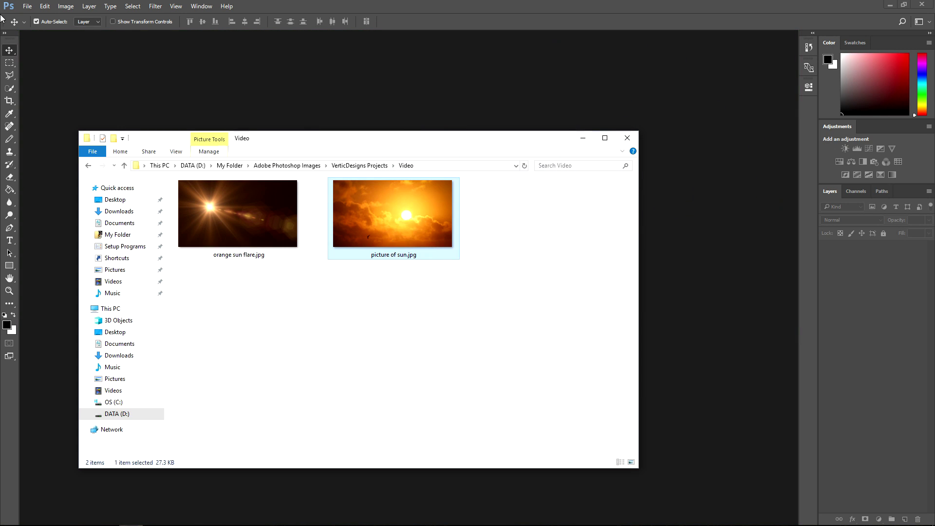
Create a 1280×720 document, then rearrange the tabs so only picture of sun.jpg remains
left_click(27, 6)
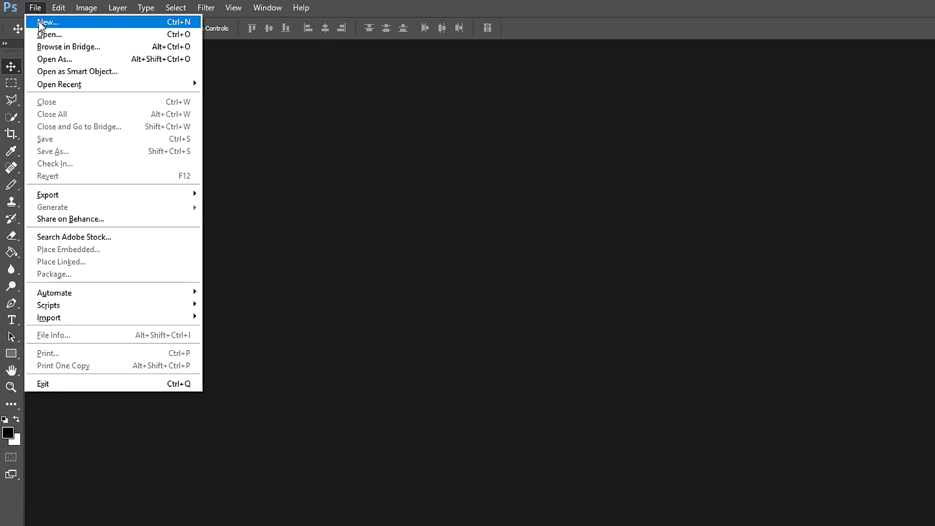
left_click(40, 23)
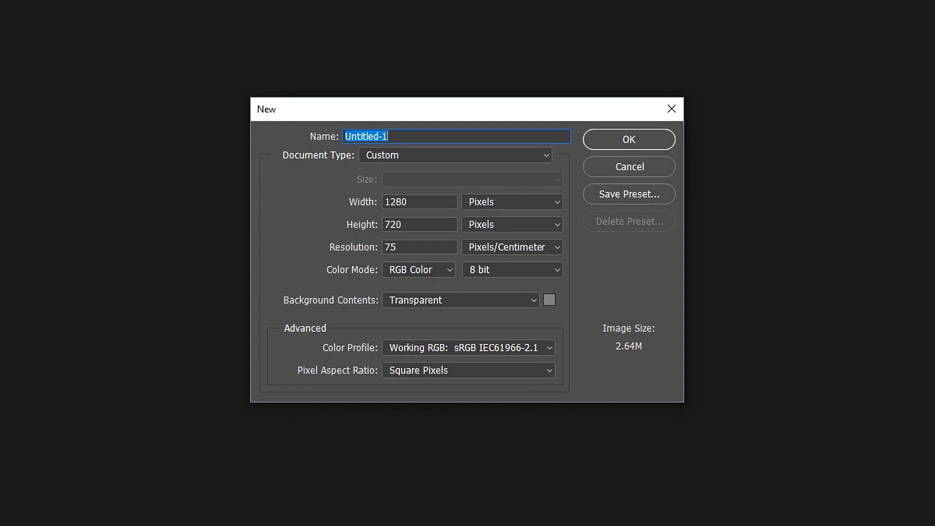
double_click(421, 207)
double_click(405, 228)
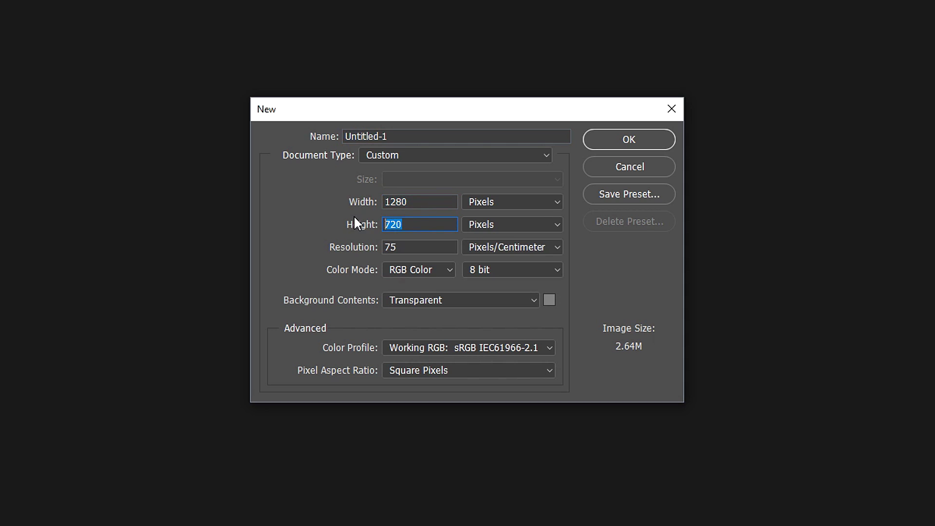
left_click(407, 202)
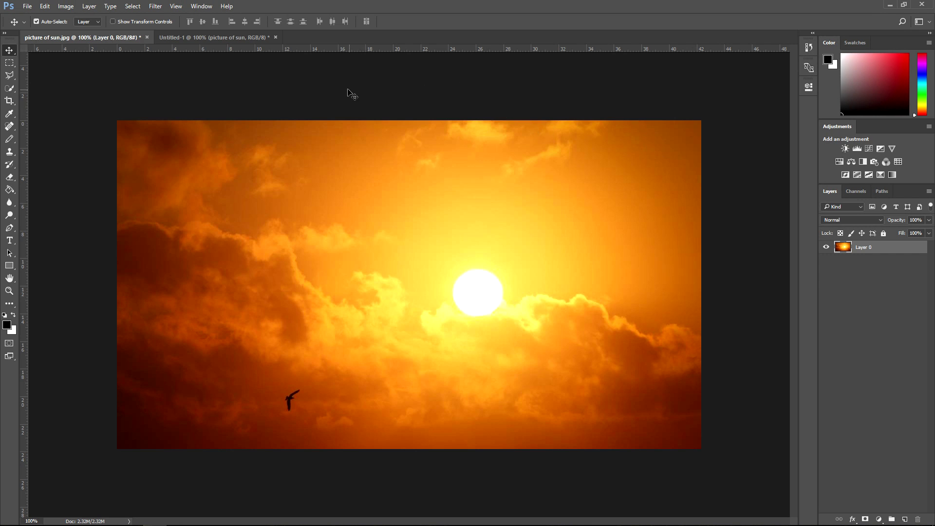
left_click_drag(231, 44, 765, 46)
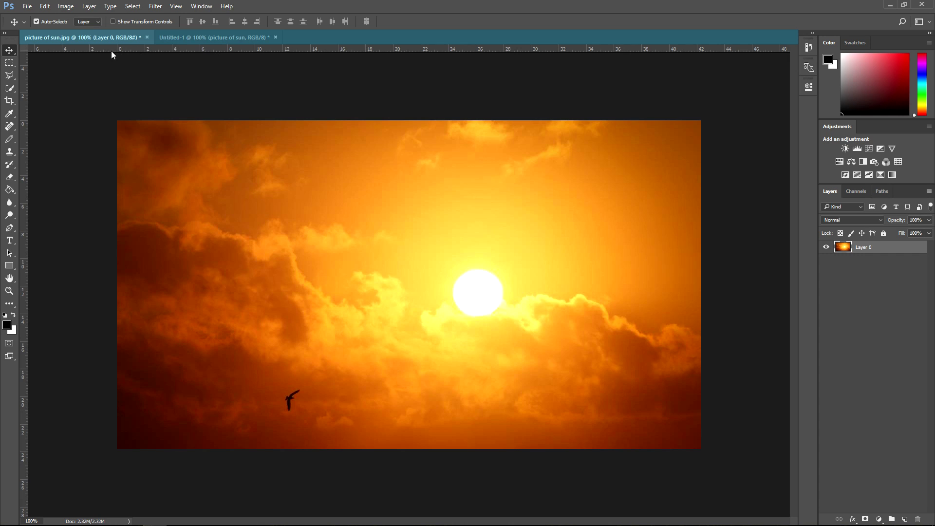
left_click_drag(342, 47, 197, 38)
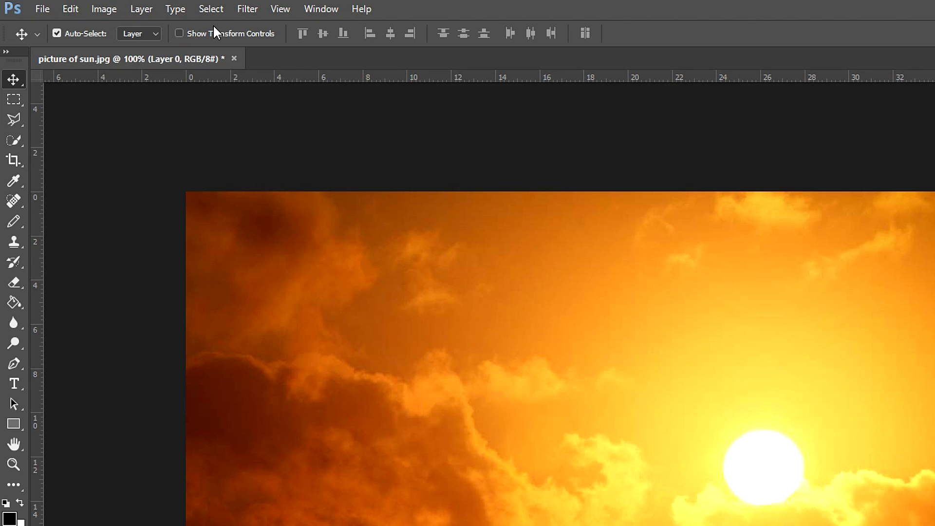
left_click(9, 103)
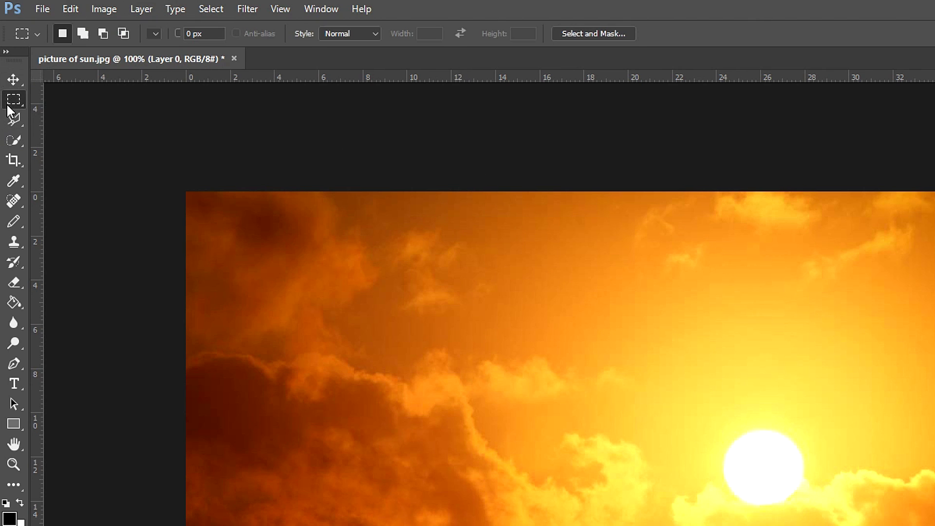
left_click(18, 84)
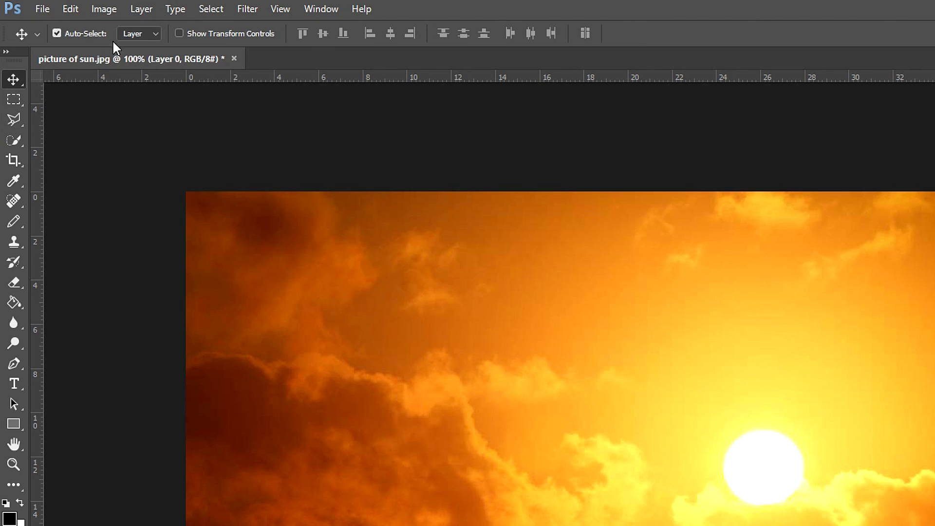
left_click(179, 33)
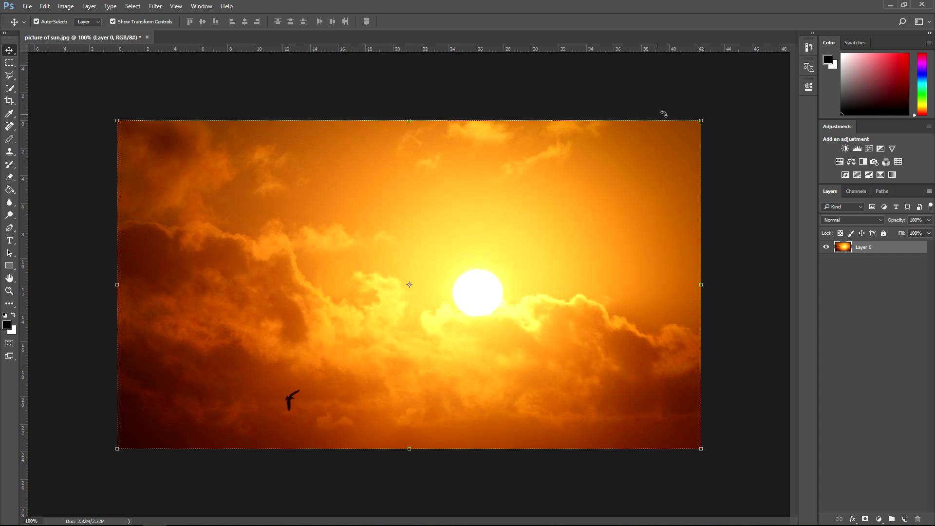
left_click_drag(702, 119, 587, 181)
double_click(420, 257)
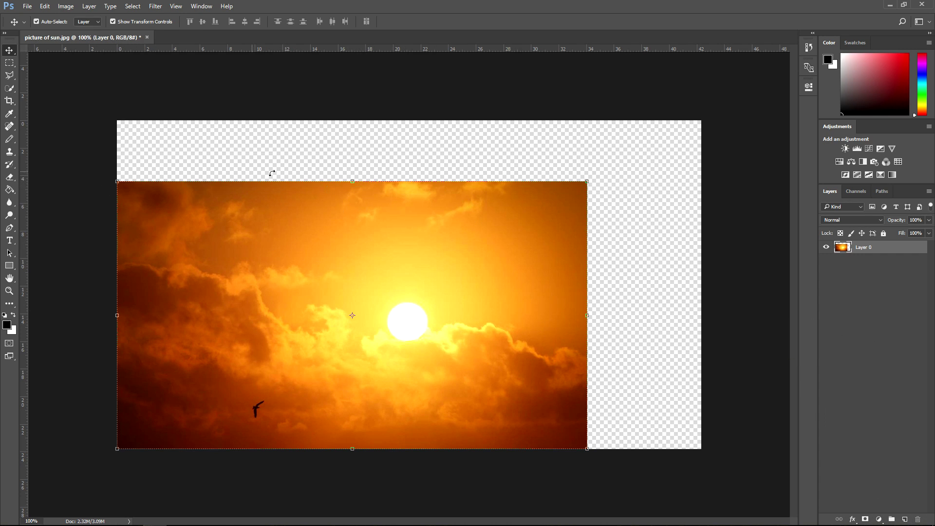
left_click_drag(319, 249, 370, 228)
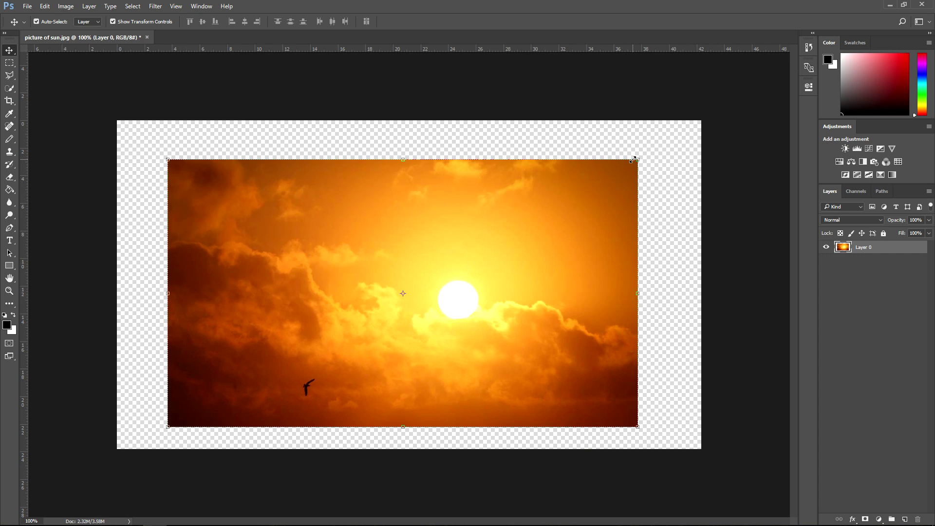
left_click_drag(634, 158, 524, 214)
left_click_drag(456, 257, 529, 185)
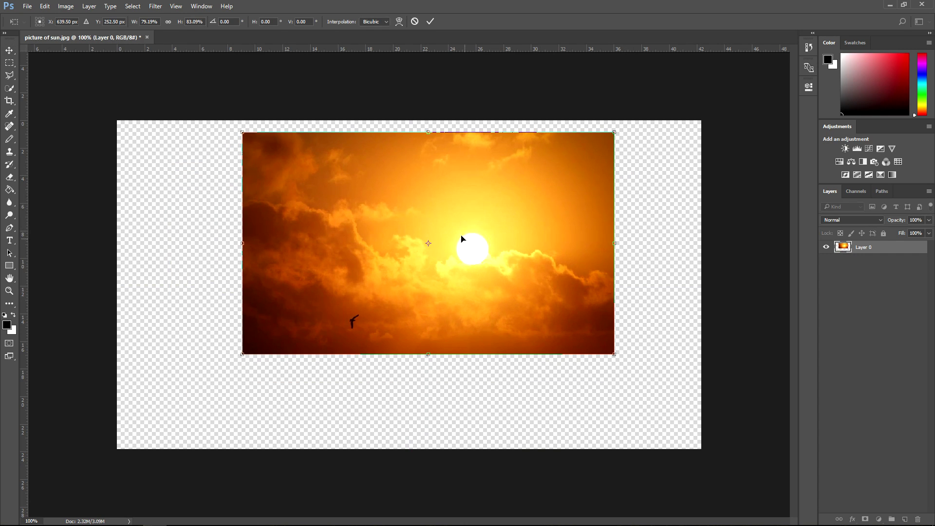
key("ctrl+z")
key("ctrl+z")
key("ctrl+z")
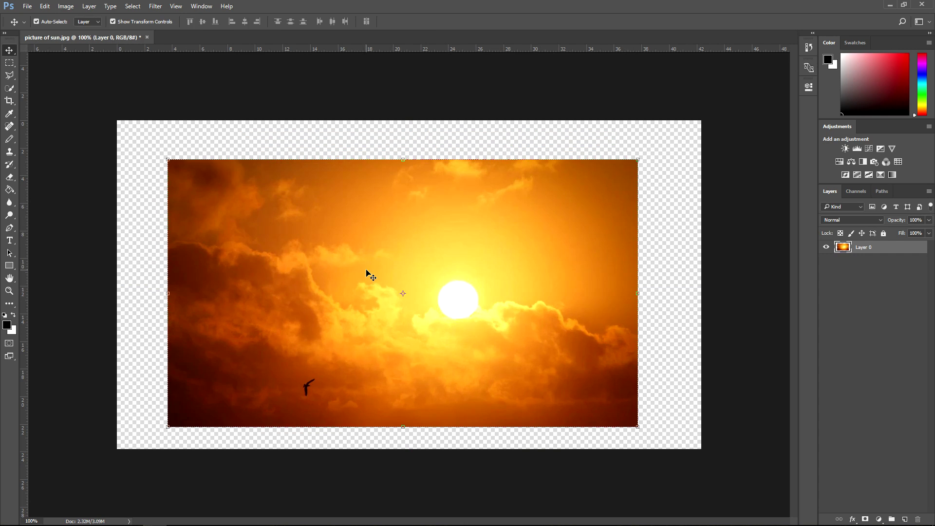
key("ctrl+alt+z")
key("ctrl+alt+z")
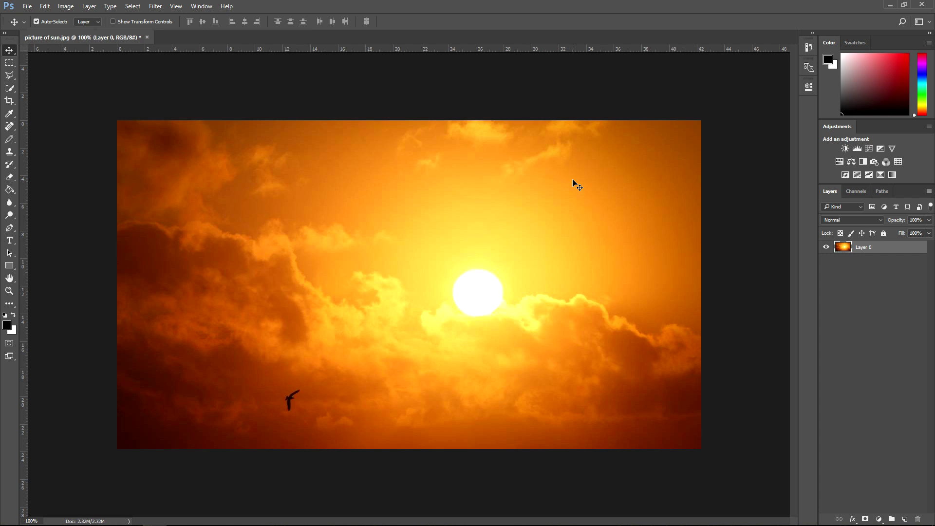
key("ctrl+t")
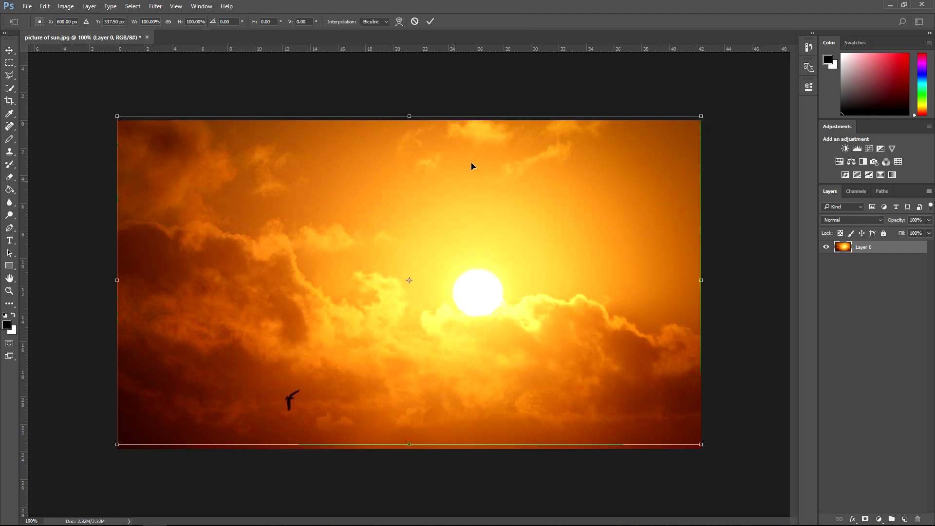
mouse_move(471, 166)
left_mouse_down()
mouse_move(453, 188)
mouse_move(471, 167)
left_mouse_up()
key("Return")
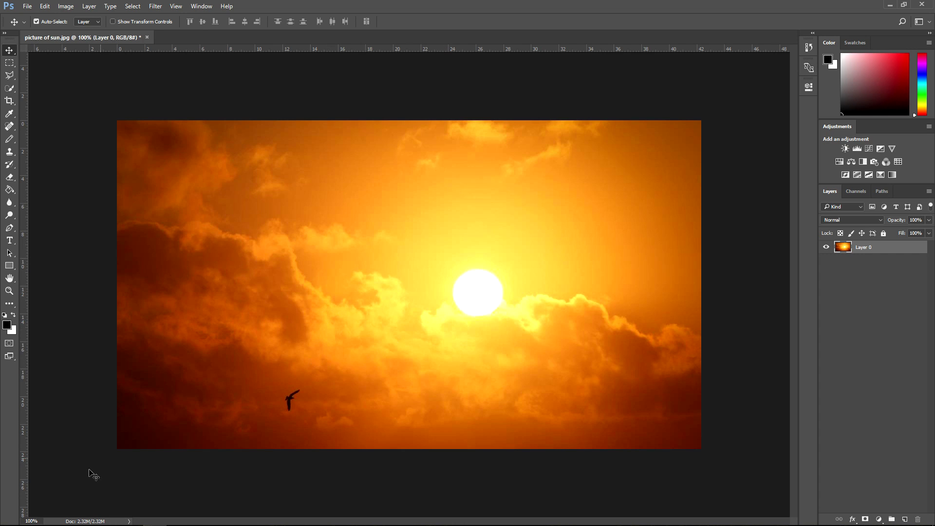
Drag orange sun flare.jpg from the Video folder onto the sun photo, placing it at 62.50%
left_click(122, 519)
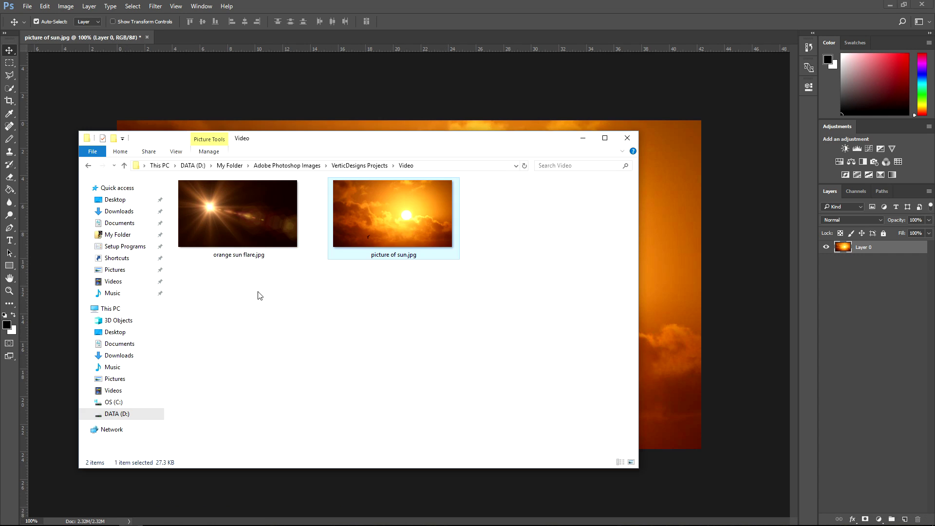
left_click(259, 222)
left_click_drag(315, 151, 299, 144)
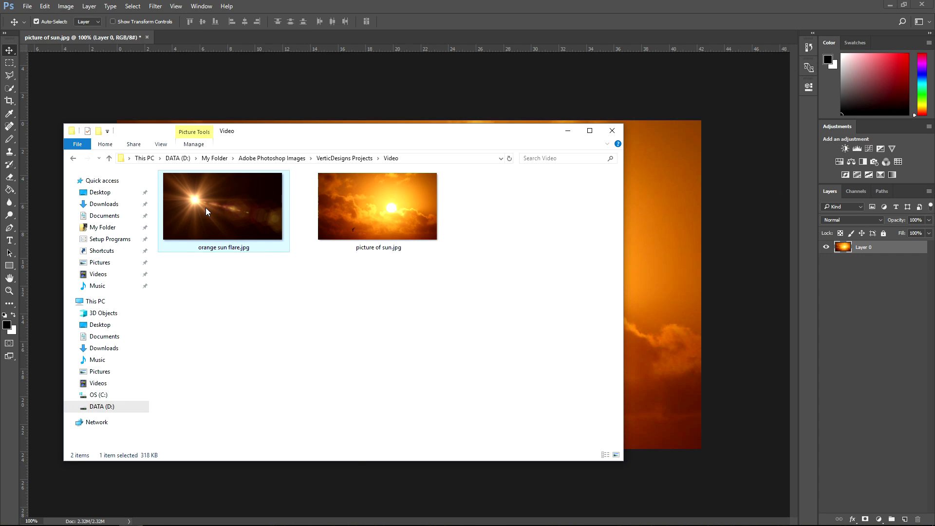
left_click_drag(206, 207, 644, 195)
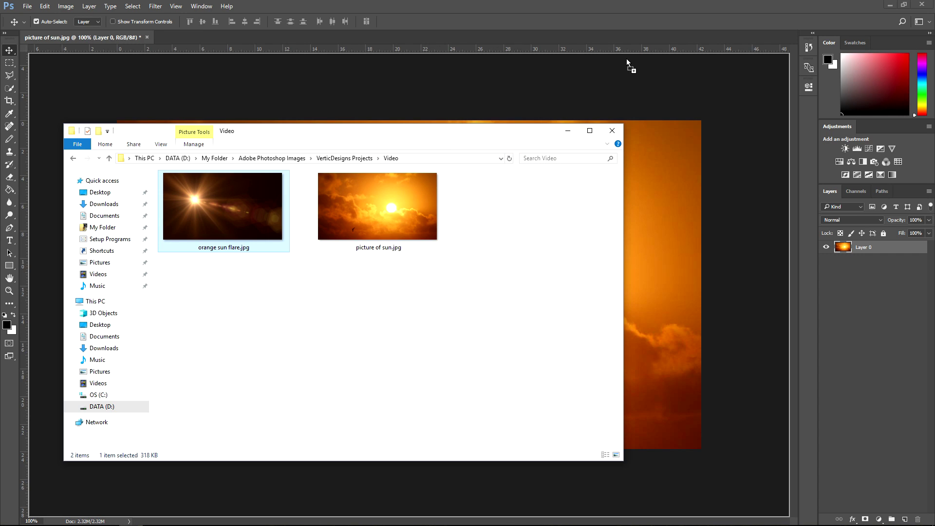
left_click_drag(673, 106, 665, 155)
left_click_drag(663, 225, 651, 238)
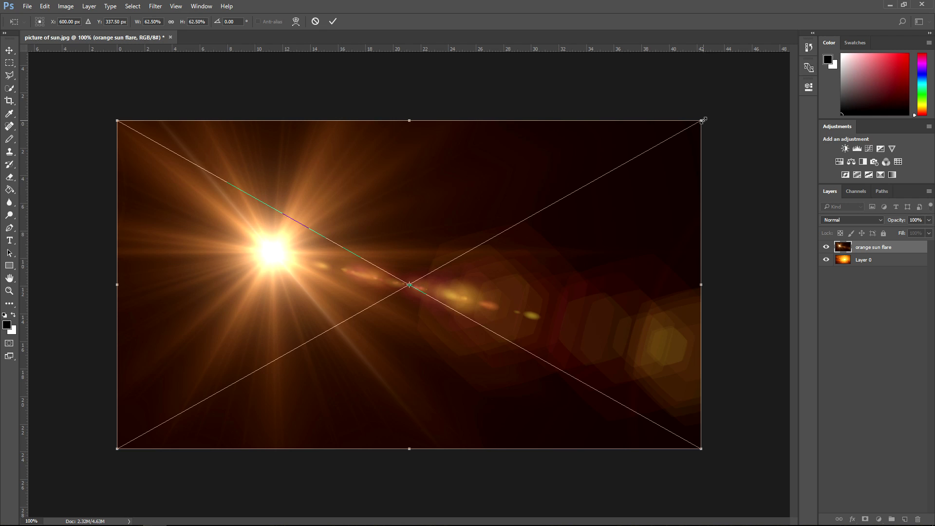
Shrink and reposition the flare with Free Transform, commit it, then delete the flare layer
mouse_move(357, 184)
left_mouse_down()
mouse_move(376, 180)
mouse_move(306, 198)
mouse_move(327, 177)
mouse_move(360, 183)
left_mouse_up()
key("shift")
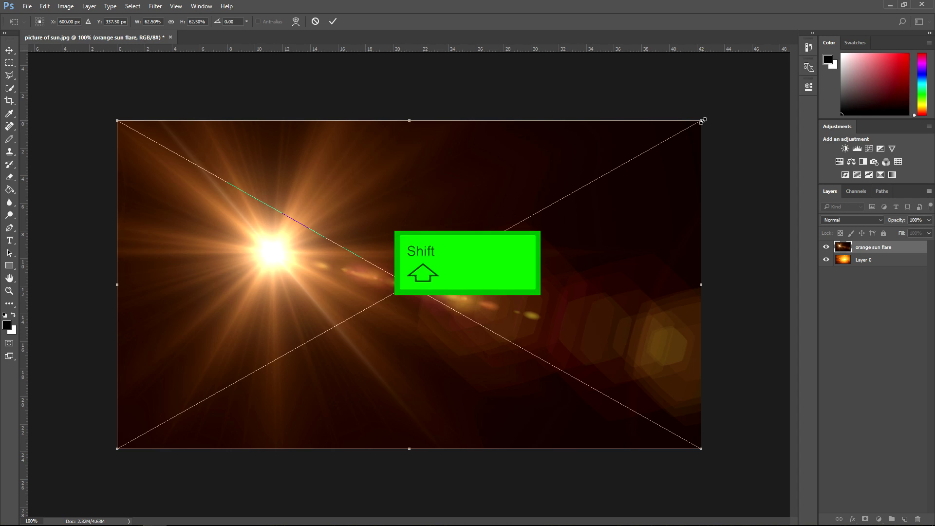
left_click_drag(706, 118, 537, 212)
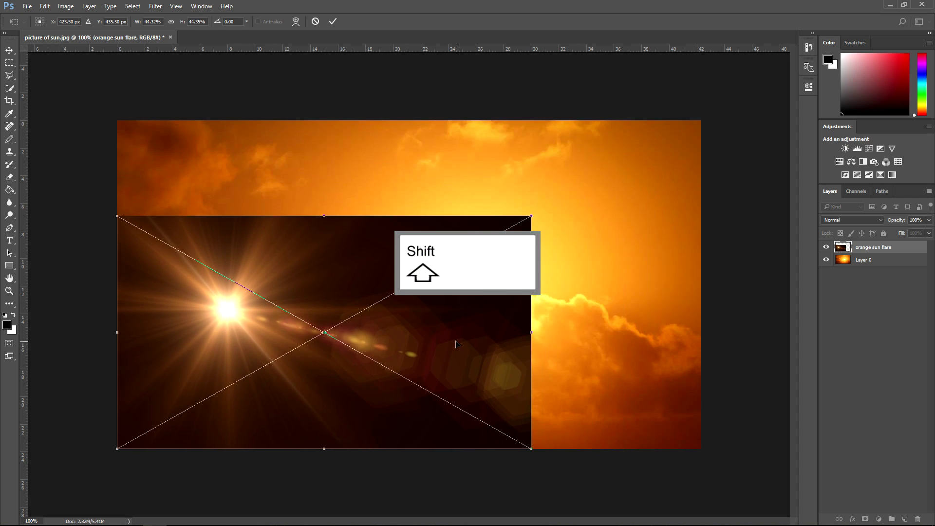
left_click_drag(336, 282, 418, 237)
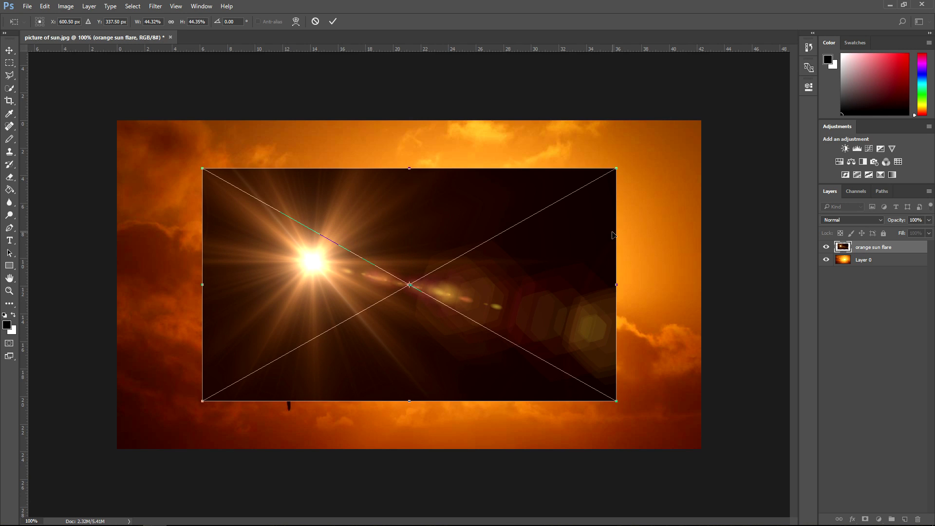
left_click_drag(619, 166, 438, 164)
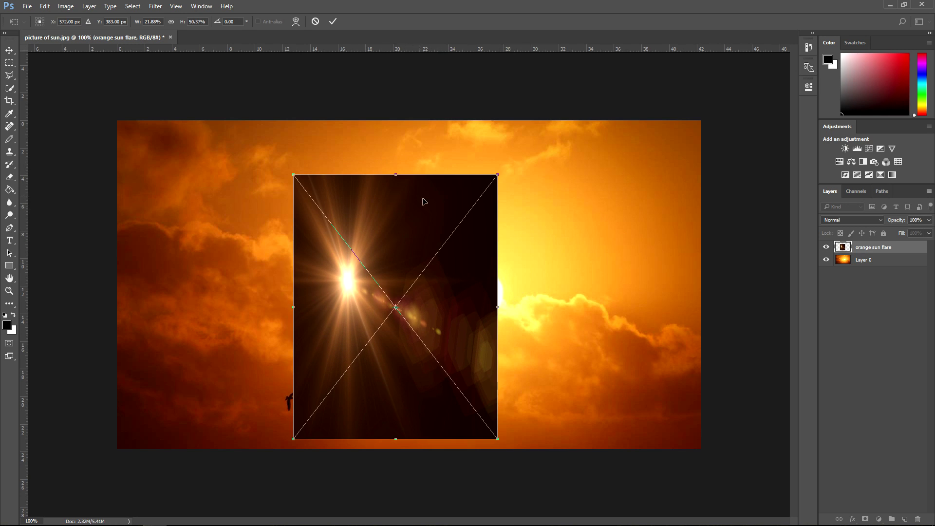
key("Return")
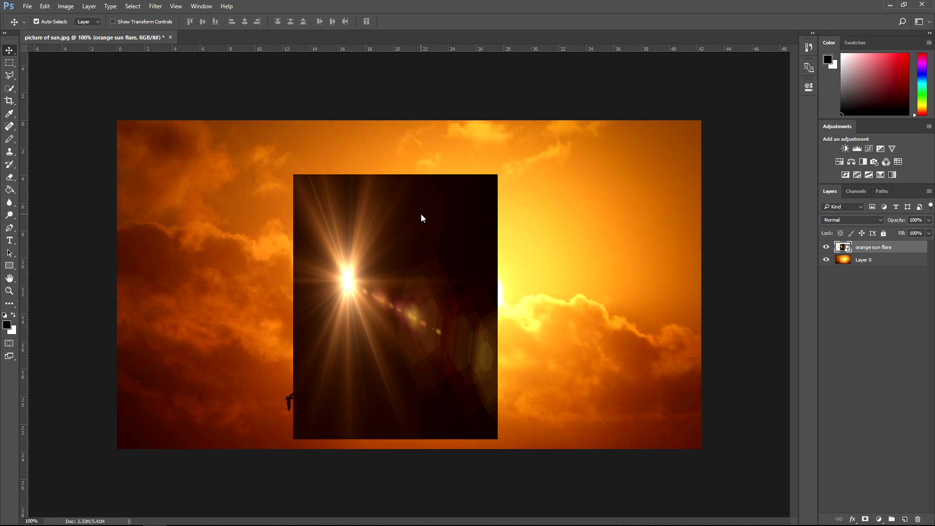
key("Delete")
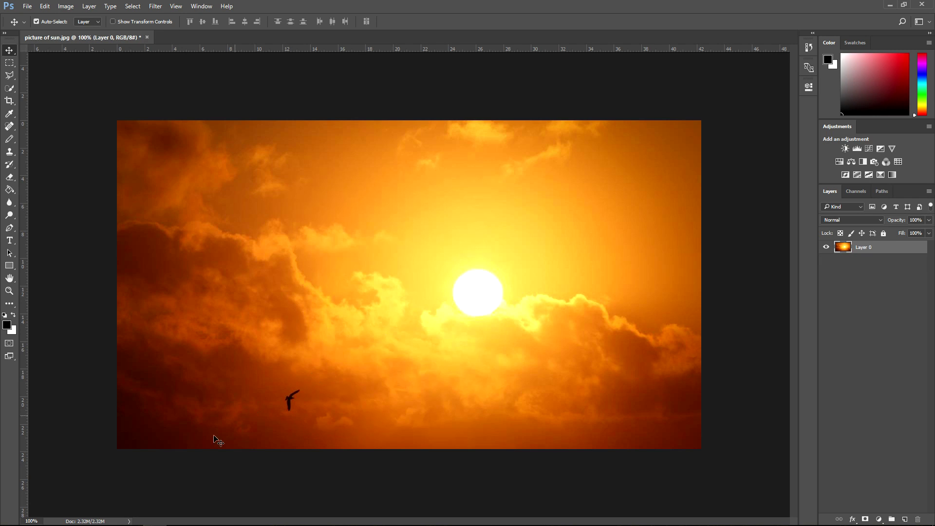
Place orange sun flare.jpg again, shrink it to about 38% and shift it right over the sun
mouse_move(165, 523)
left_click(130, 516)
left_click_drag(223, 206, 653, 302)
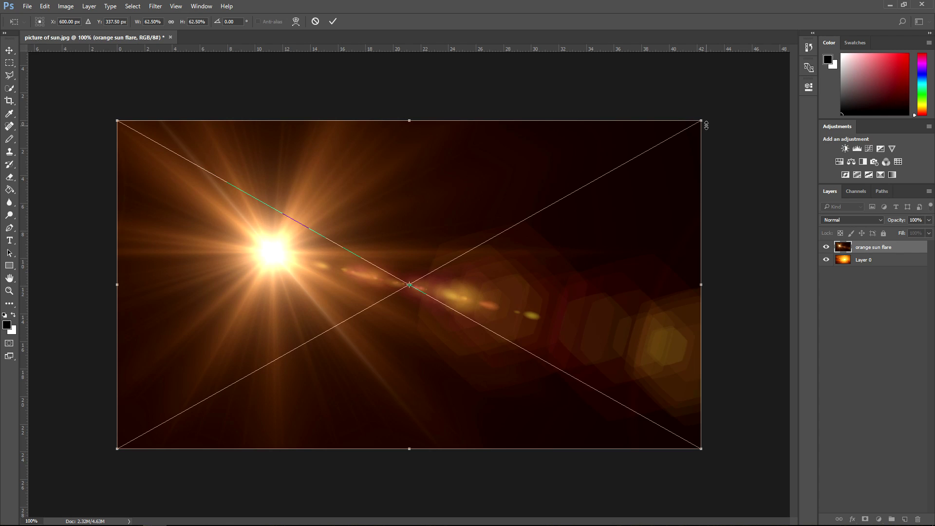
left_click_drag(706, 126, 480, 258)
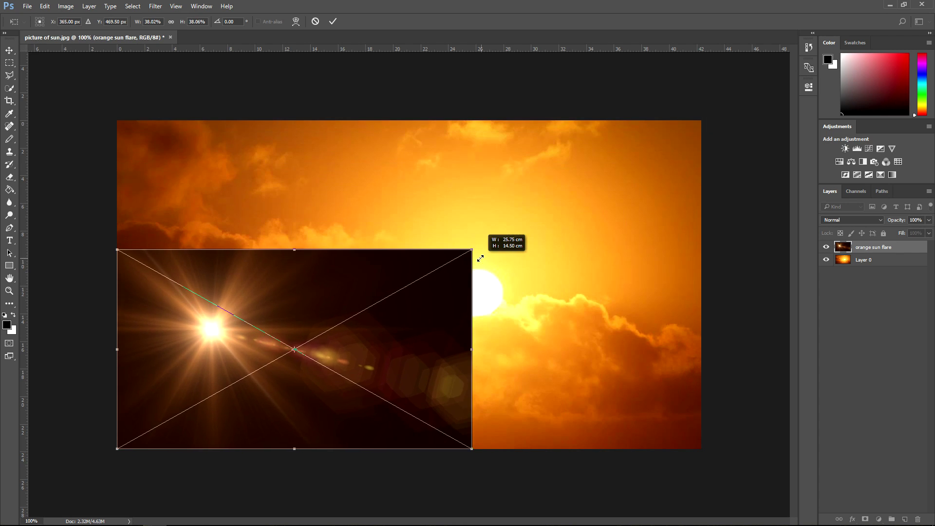
left_click_drag(413, 352, 548, 297)
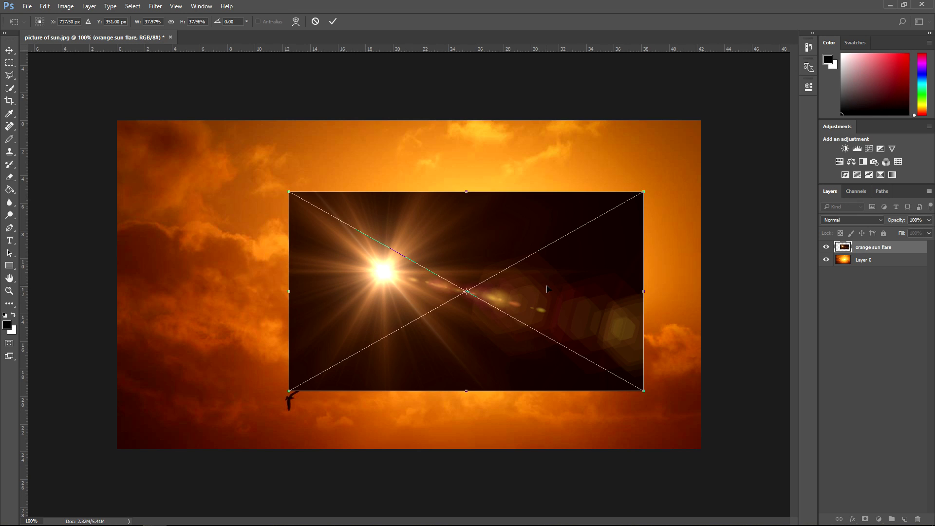
left_click_drag(457, 254, 515, 243)
Drag the flare across to mirror it, commit, and undo the stray move that followed
left_click_drag(700, 286, 116, 253)
key("Return")
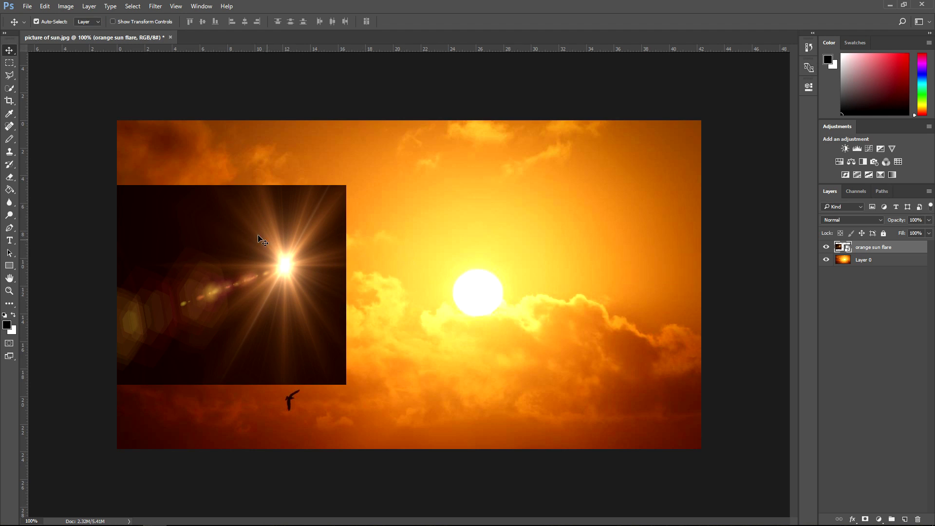
left_click_drag(258, 236, 357, 244)
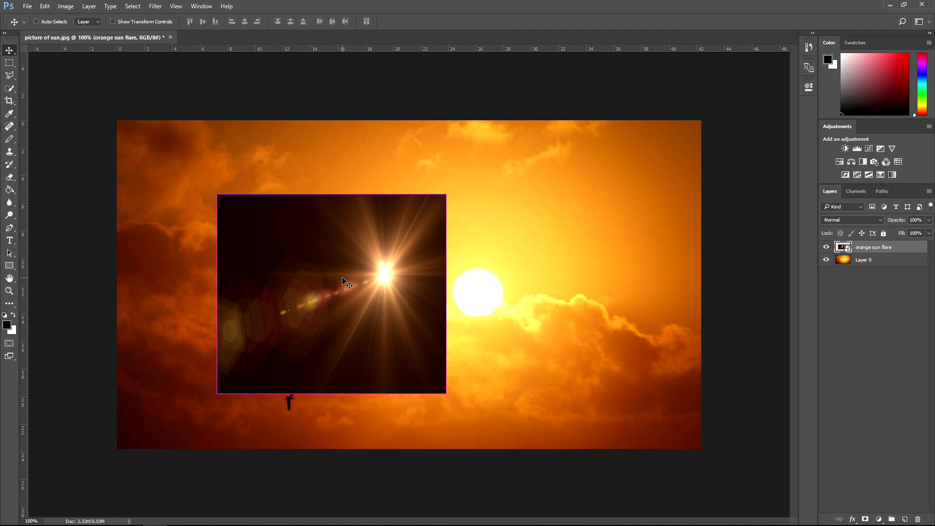
key("ctrl+z")
Shrink the flare to about 37% from its corner and flip it horizontally
key("ctrl+alt+z")
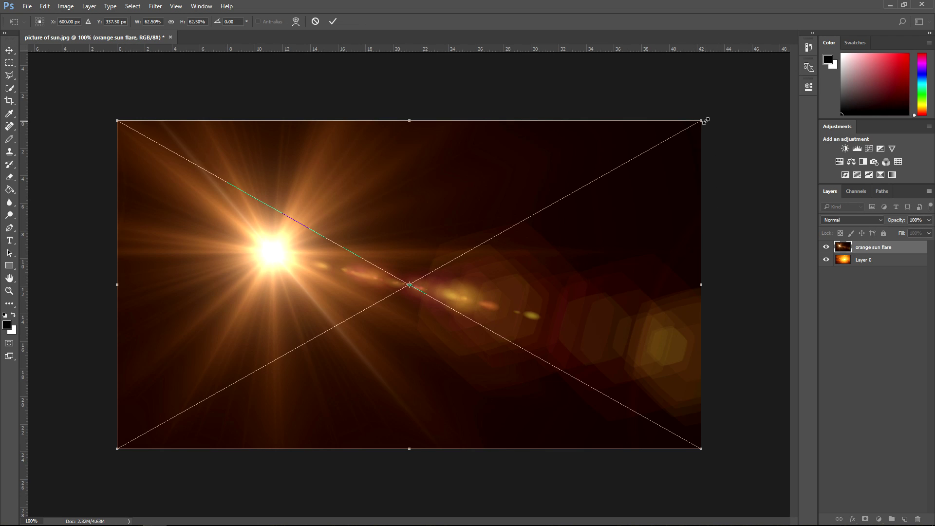
left_click_drag(701, 120, 465, 253)
left_click_drag(409, 329, 472, 271)
right_click(442, 292)
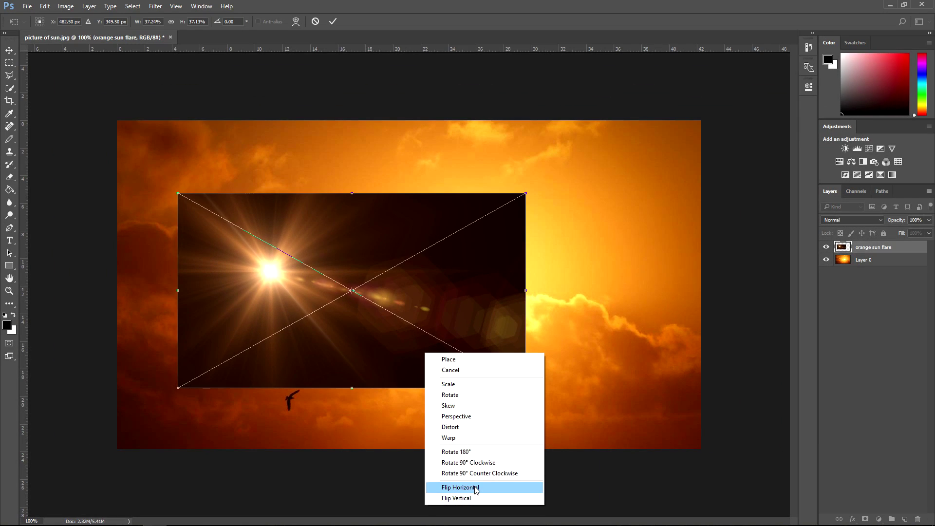
left_click(548, 486)
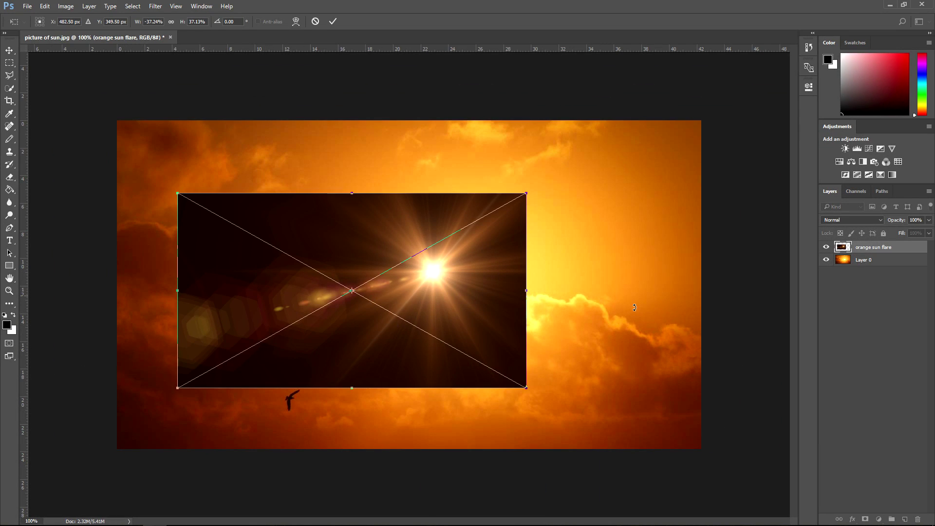
Commit the flipped flare, nudge it into place, and lower its opacity to 61%
left_click_drag(517, 314, 541, 352)
key("Return")
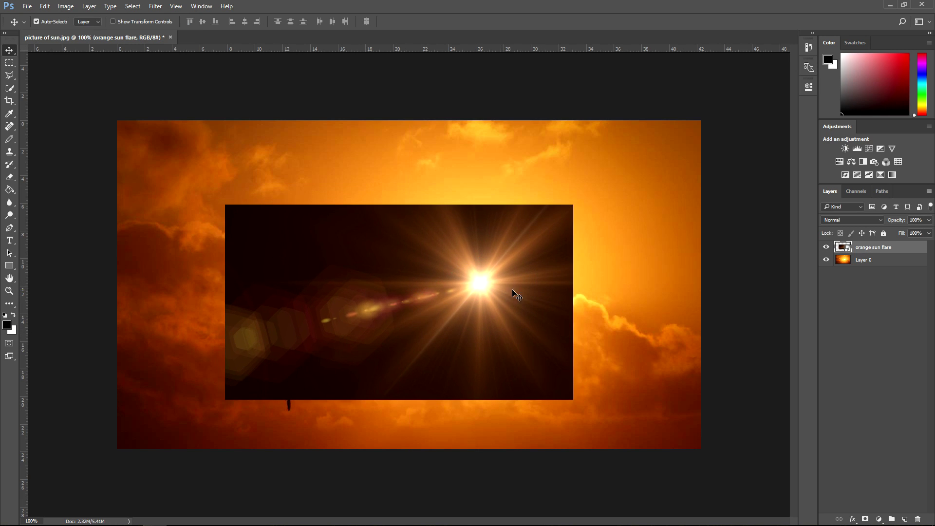
left_click_drag(518, 287, 474, 301)
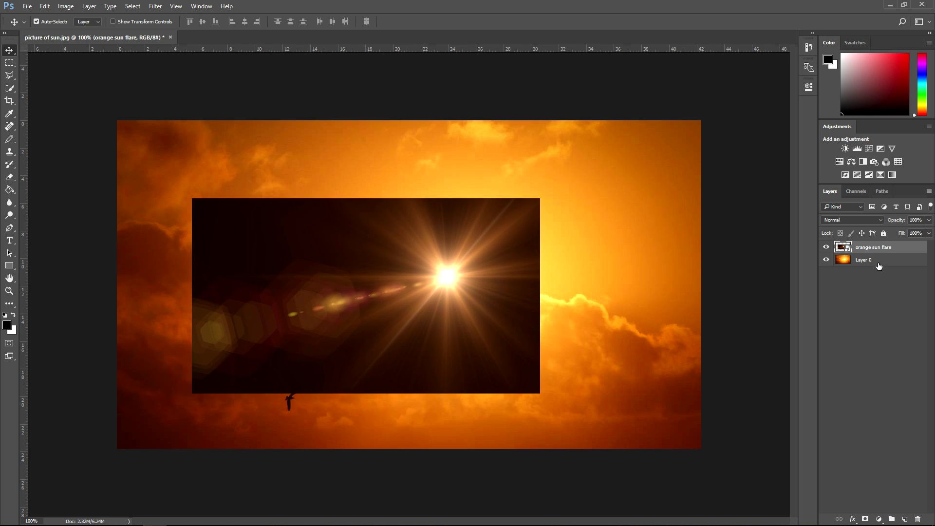
left_click(929, 219)
left_click_drag(929, 231, 910, 232)
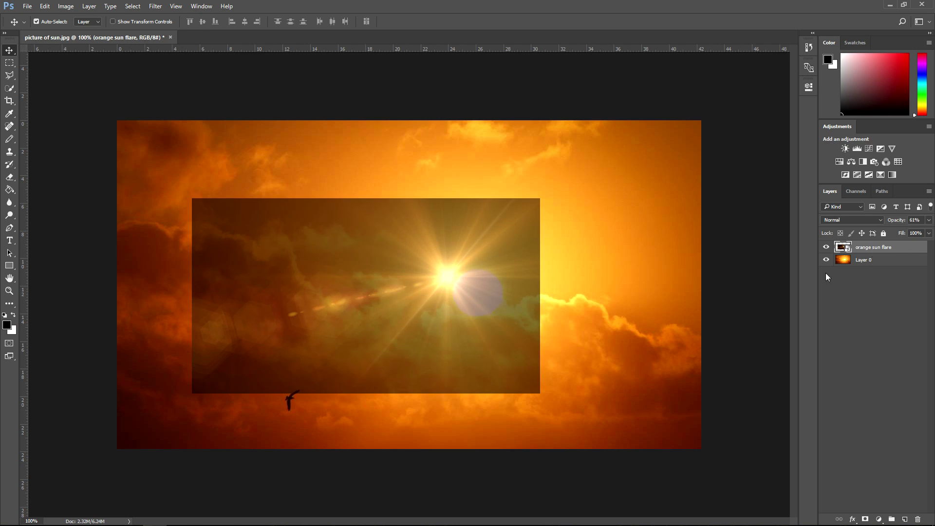
left_click_drag(432, 323, 460, 336)
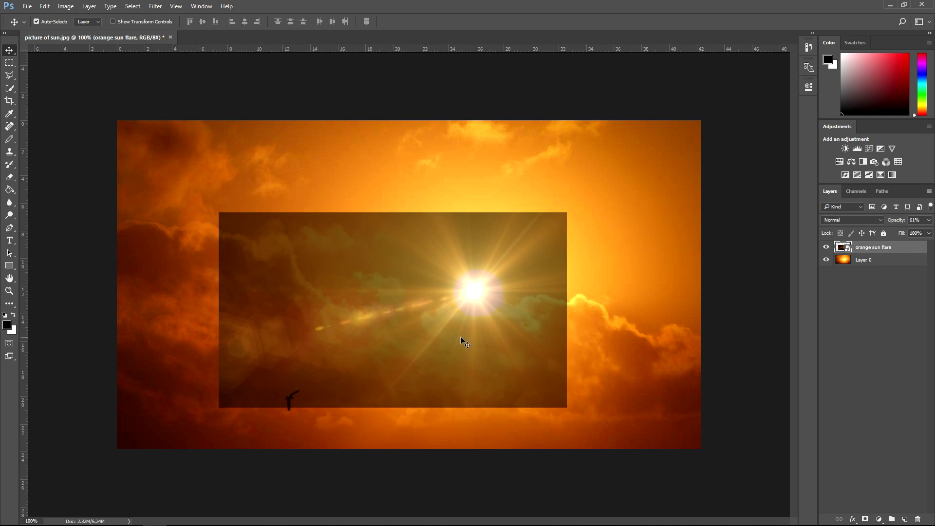
Enlarge the flare to about 59% with its star centred over the photo's sun
key("ctrl+t")
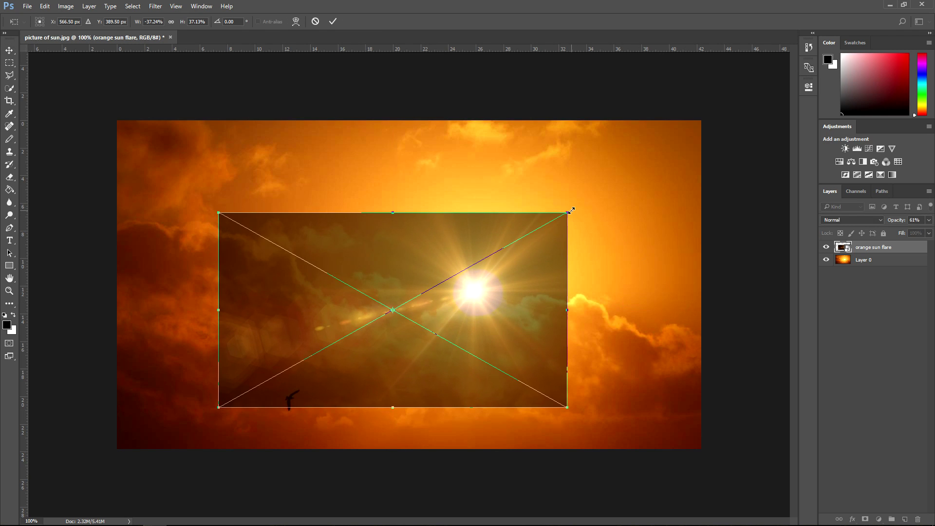
left_click_drag(569, 212, 671, 157)
left_click_drag(632, 263, 565, 287)
left_click_drag(603, 181, 698, 125)
left_click_drag(626, 249, 551, 290)
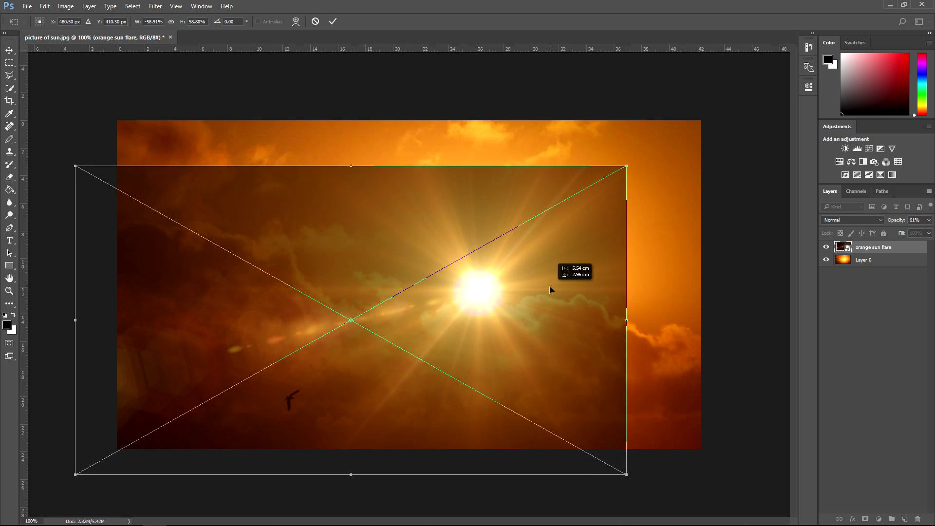
key("Return")
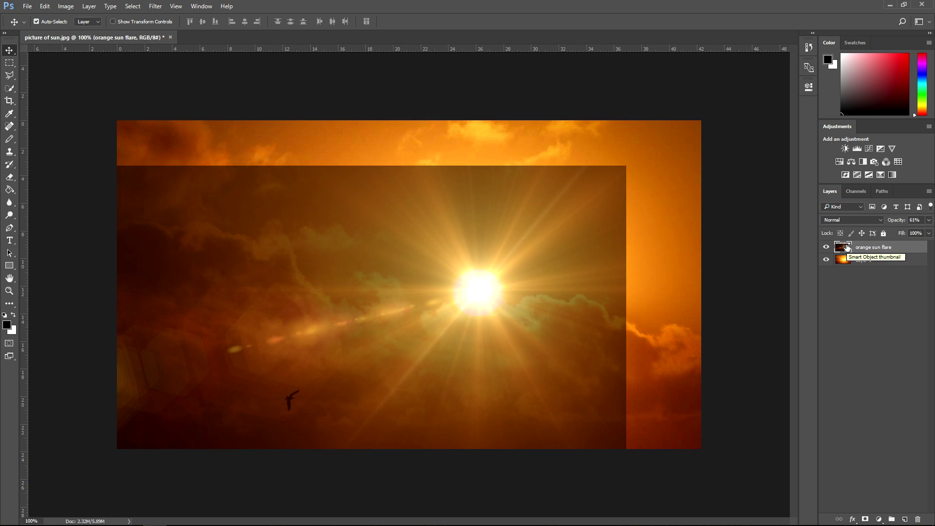
Convert Layer 0 to a smart object and undo it, then raise the flare to 100% opacity
right_click(865, 264)
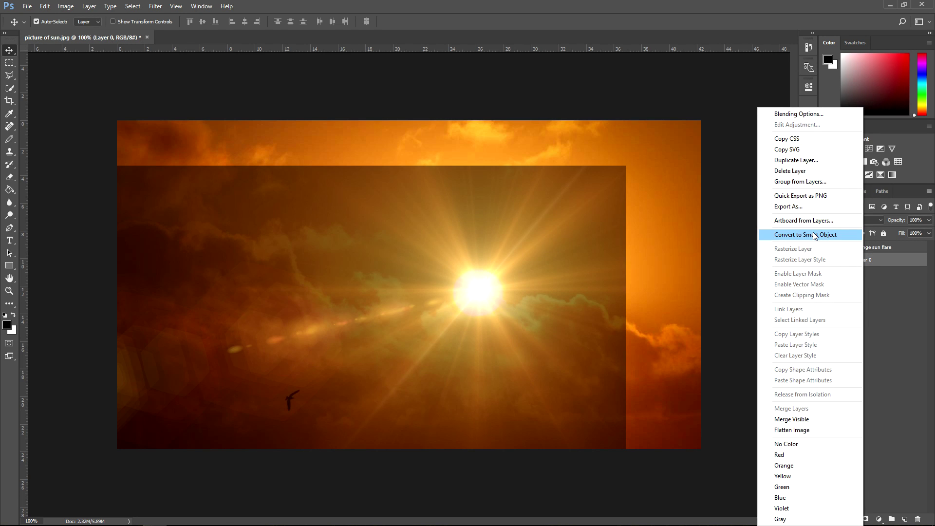
left_click(814, 235)
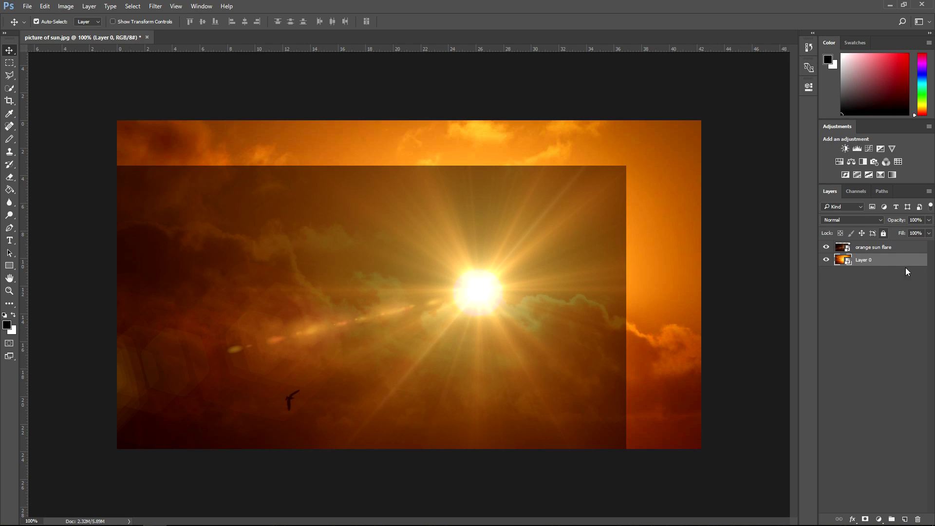
key("ctrl+z")
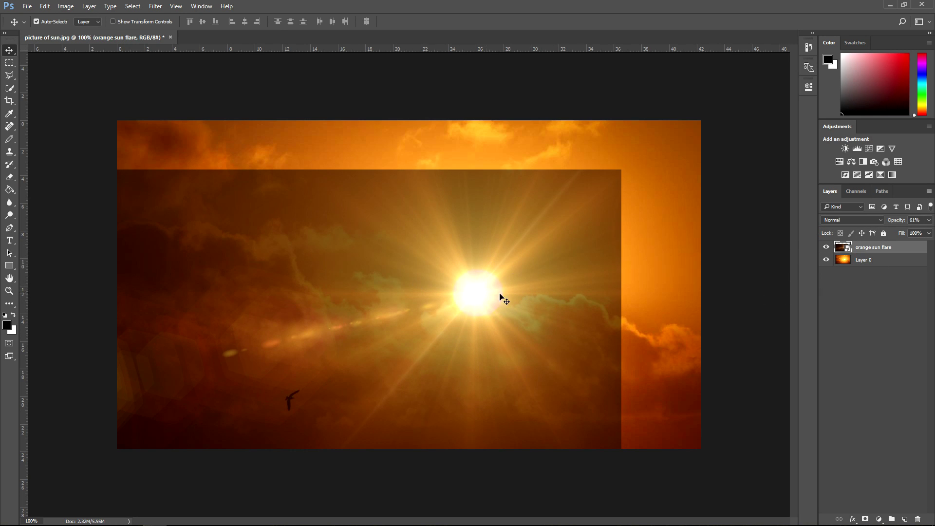
left_click(926, 220)
left_click_drag(916, 234, 930, 234)
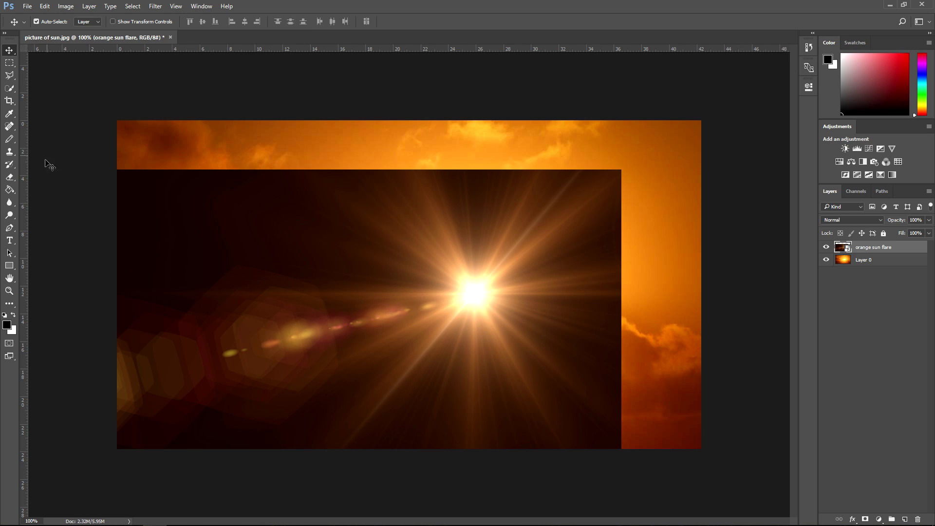
Rasterize the flare layer and erase its dark upper-left and lower-left edges with the Eraser
left_click(10, 178)
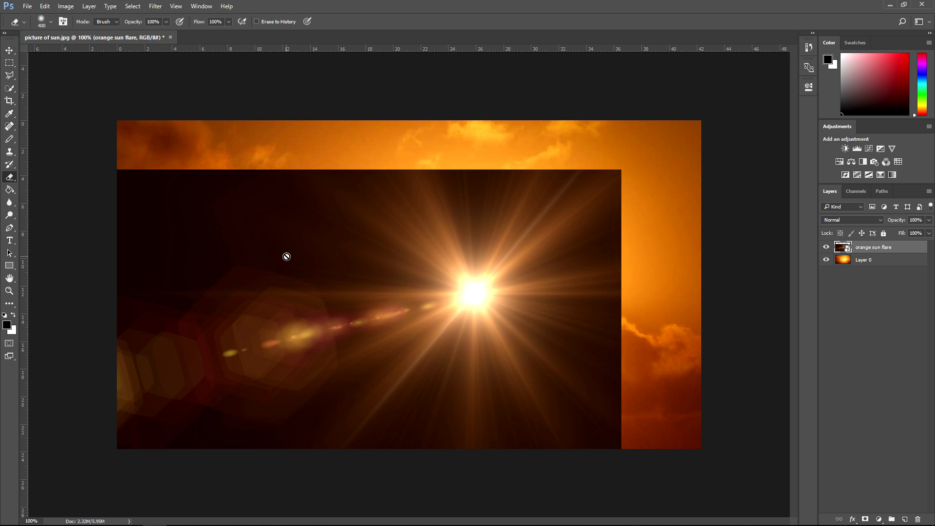
left_click(239, 245)
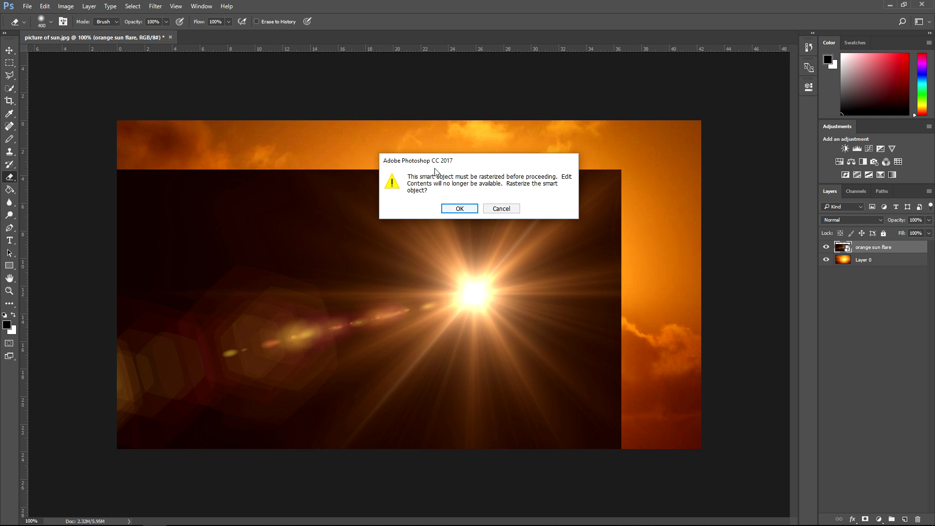
left_click(459, 208)
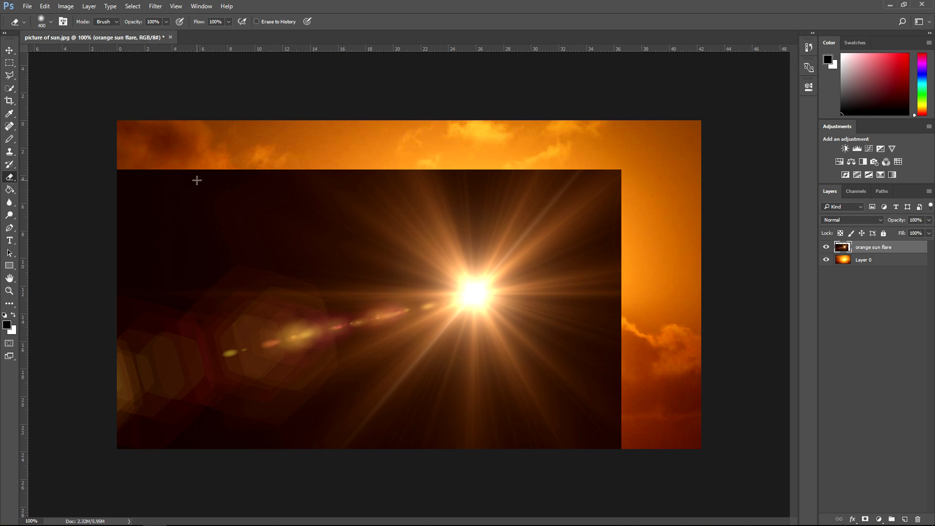
mouse_move(197, 180)
left_mouse_down()
mouse_move(126, 181)
mouse_move(81, 234)
mouse_move(188, 204)
mouse_move(138, 174)
mouse_move(296, 166)
mouse_move(286, 155)
mouse_move(310, 160)
mouse_move(597, 123)
mouse_move(540, 115)
mouse_move(594, 150)
mouse_move(641, 213)
mouse_move(635, 203)
mouse_move(625, 331)
mouse_move(634, 408)
mouse_move(616, 446)
mouse_move(423, 463)
mouse_move(247, 450)
mouse_move(159, 455)
mouse_move(169, 442)
mouse_move(109, 418)
mouse_move(150, 341)
left_mouse_up()
key("v")
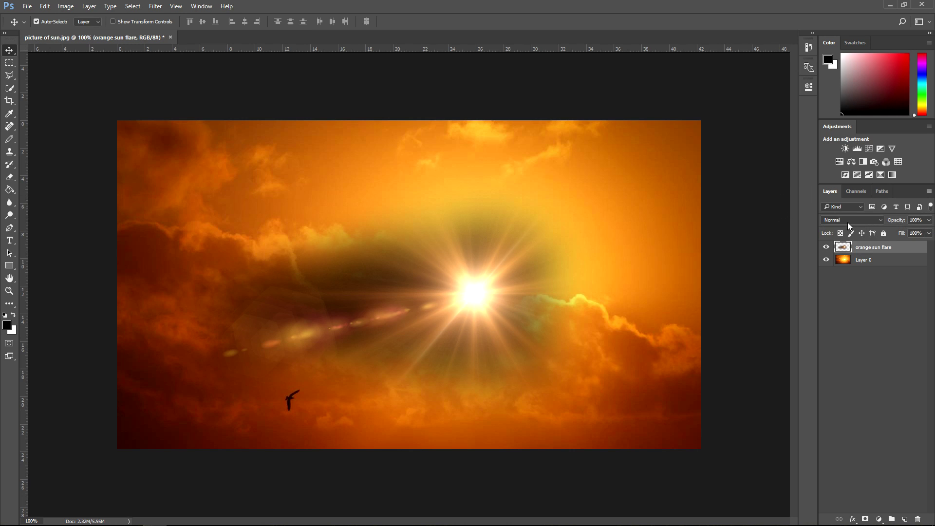
Switch the orange sun flare layer's blend mode to Screen
left_click(848, 220)
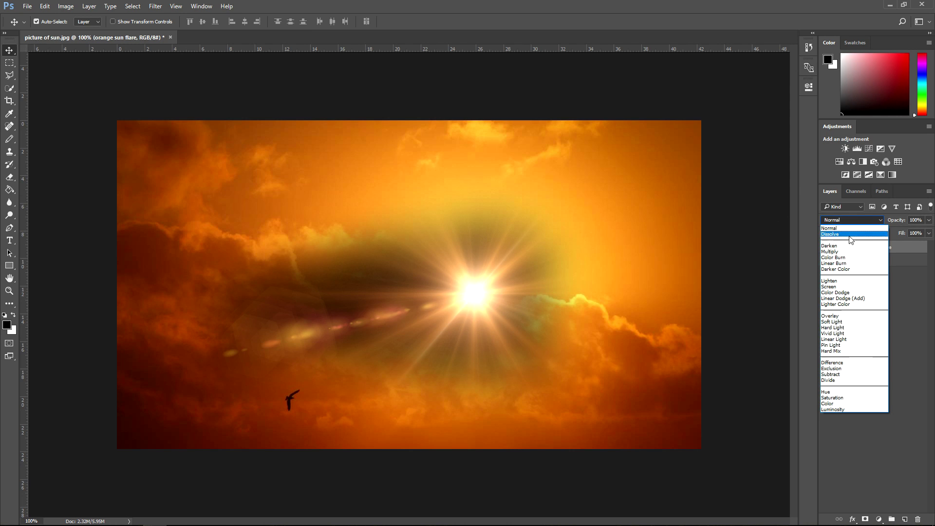
left_click(844, 287)
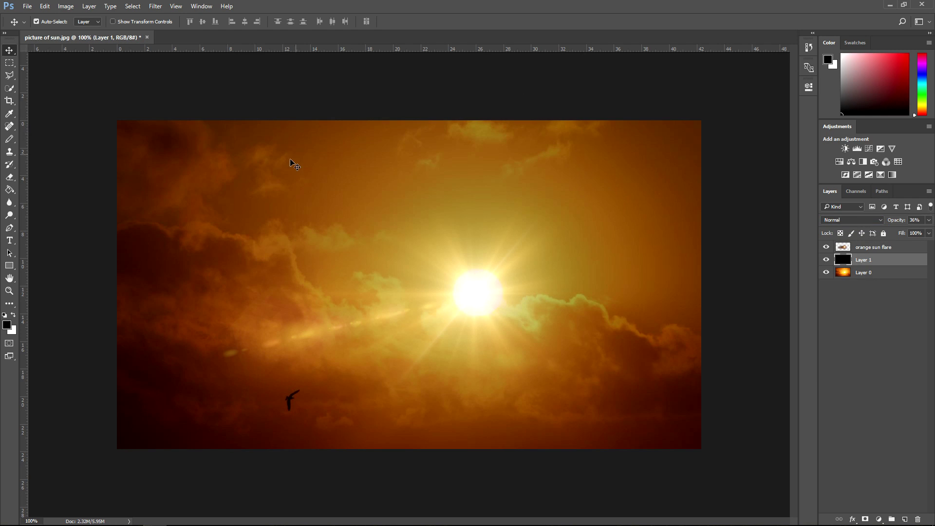
left_click(27, 7)
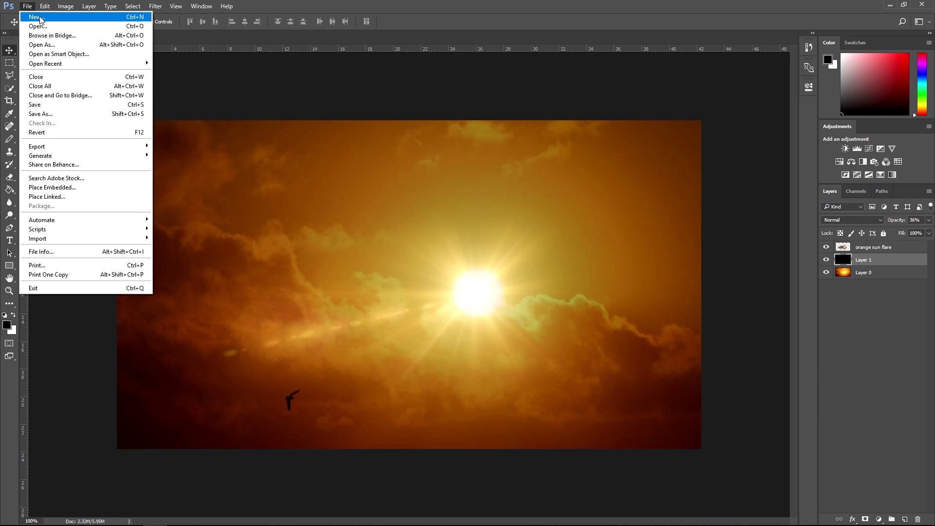
Create a new transparent Untitled-1 document, then select the orange sun flare layer in the sun photo
left_click(39, 17)
left_click(565, 128)
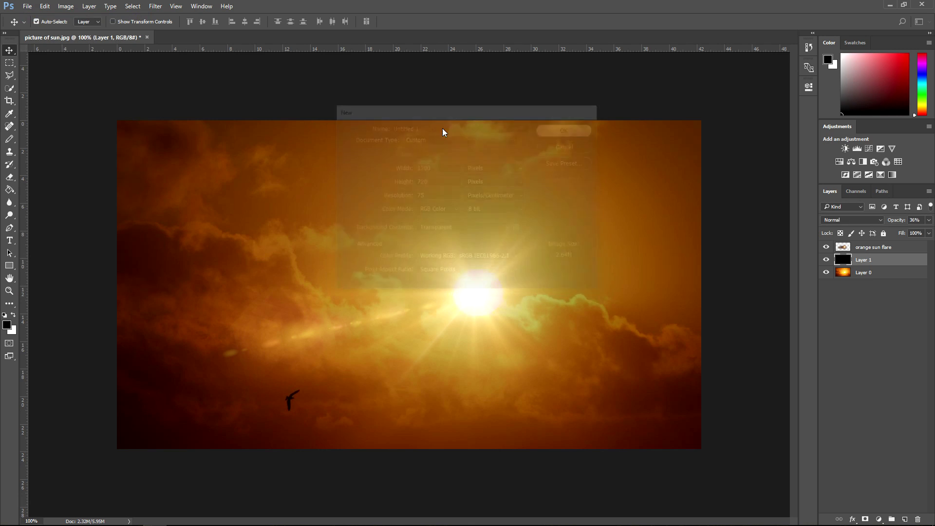
left_click(93, 37)
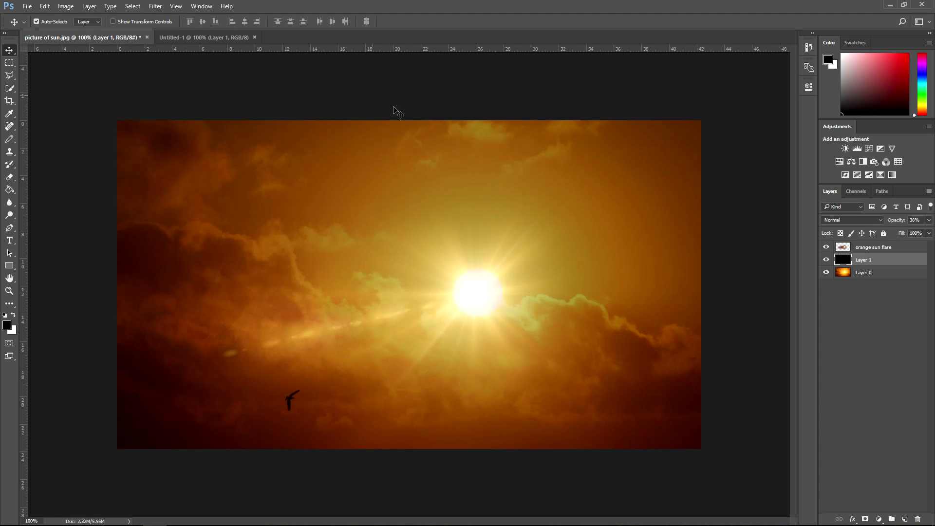
left_click(877, 248)
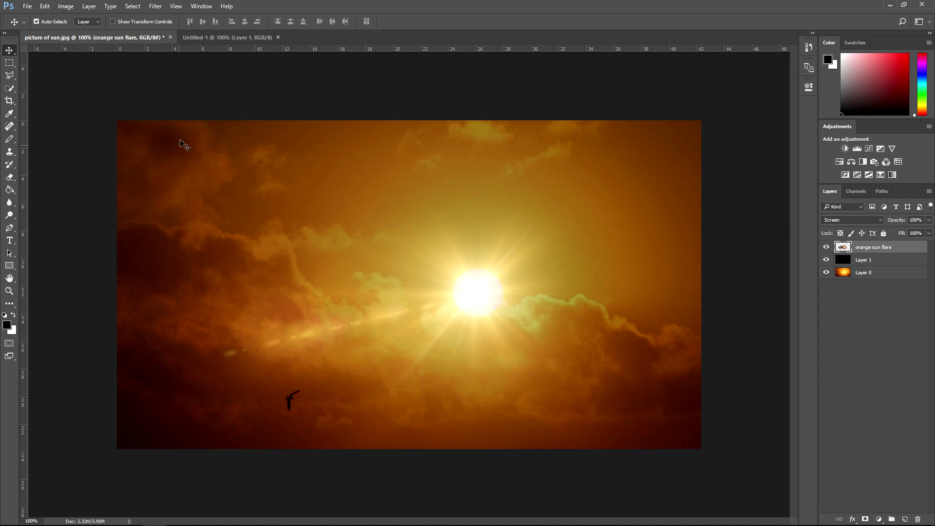
left_click(203, 35)
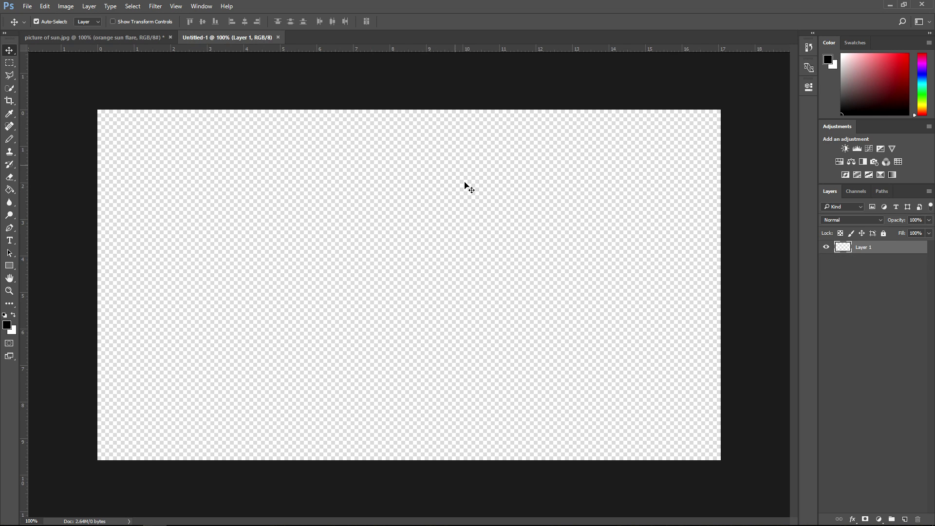
left_click(121, 37)
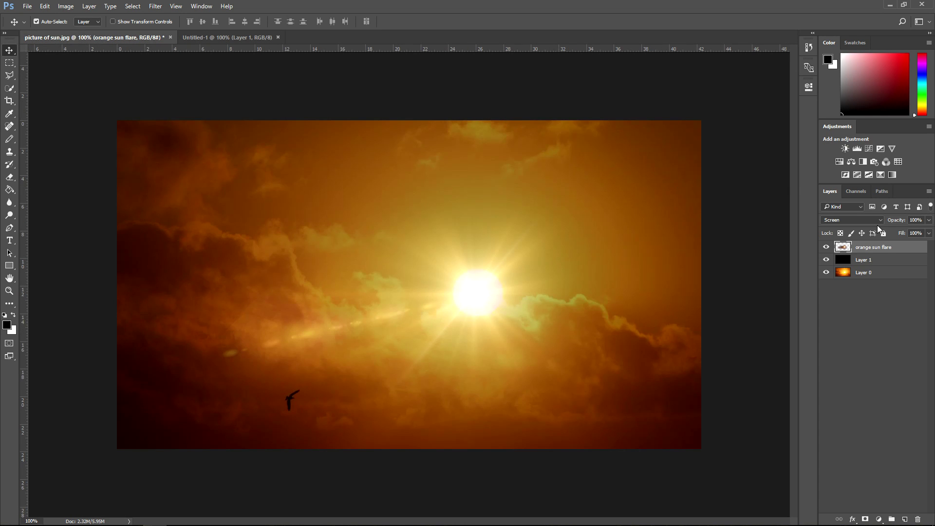
Drag the orange flare layer into Untitled-1 and position it near the canvas centre
left_click_drag(472, 283, 260, 89)
left_click_drag(216, 53, 265, 286)
left_click_drag(334, 297, 548, 259)
left_click_drag(424, 220, 440, 246)
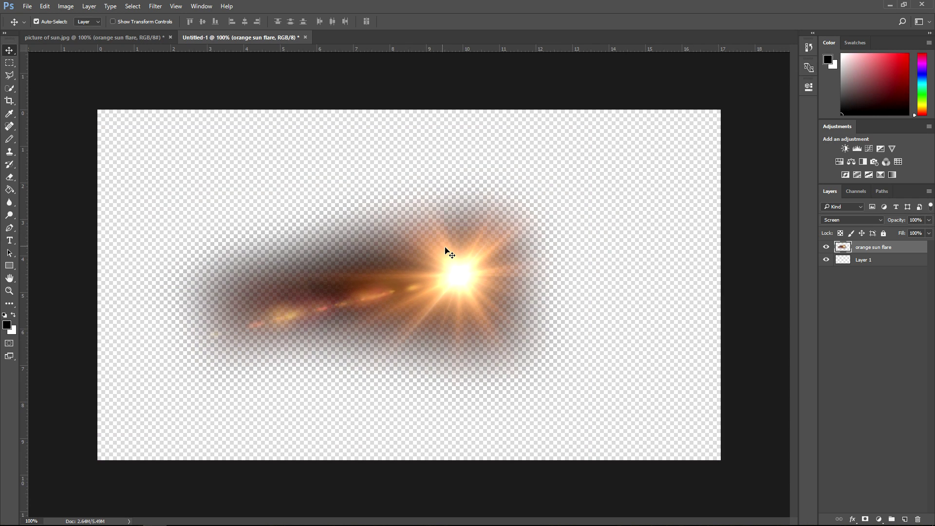